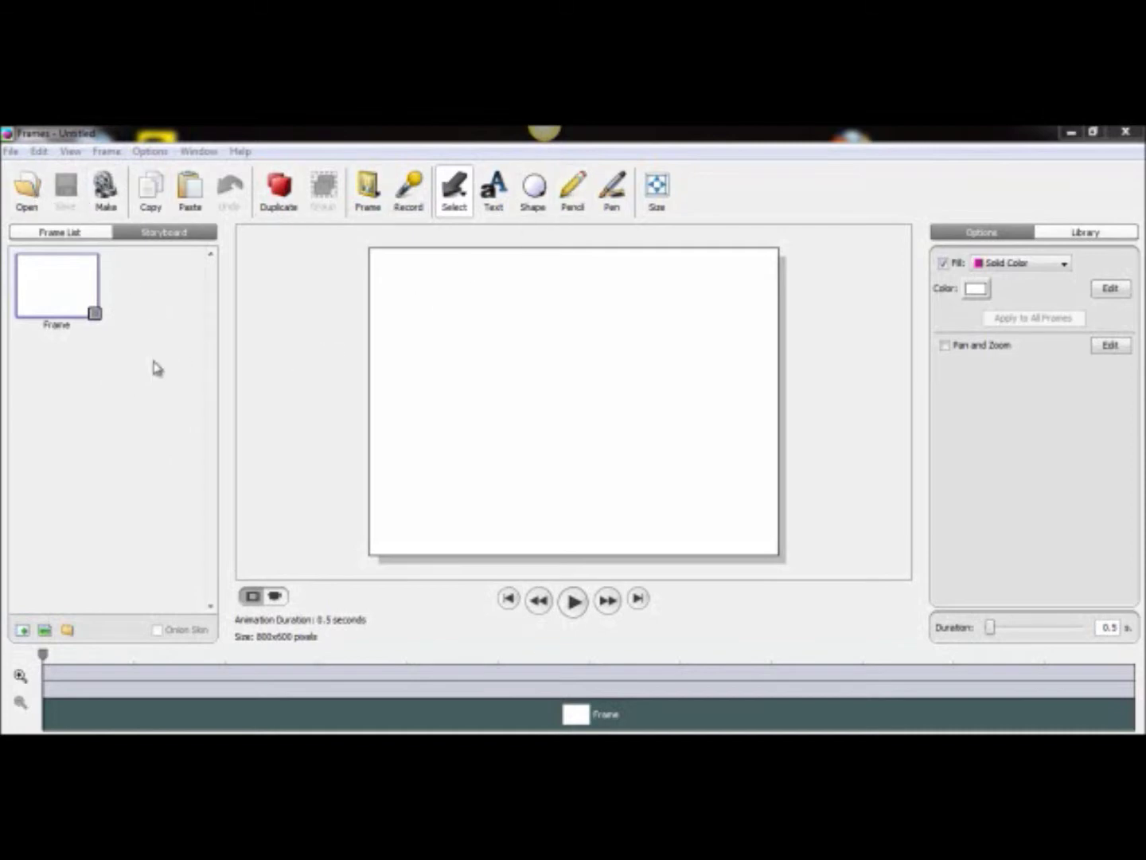
Choose Add Frames From a Folder in the Frame menu to open the folder picker
{"action": "left_click", "coordinate": [1085, 234]}
{"action": "left_click", "coordinate": [983, 234]}
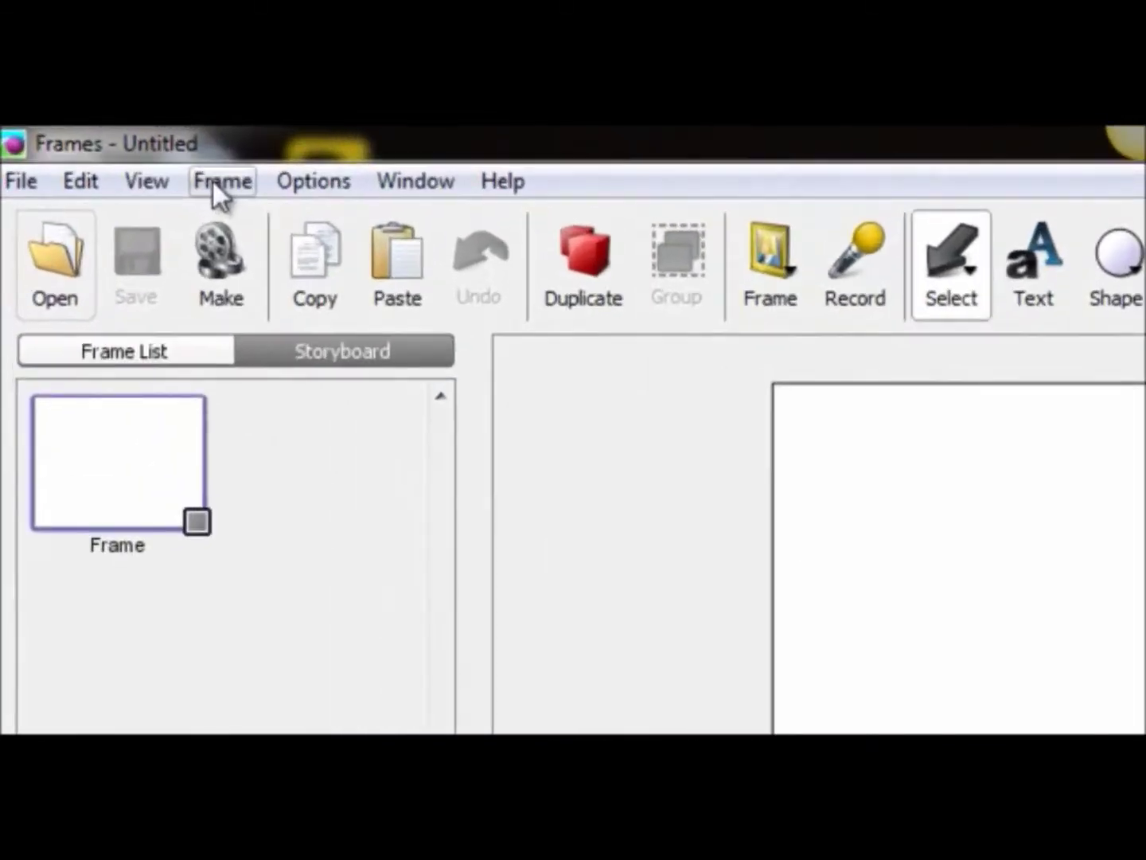
{"action": "left_click", "coordinate": [103, 151]}
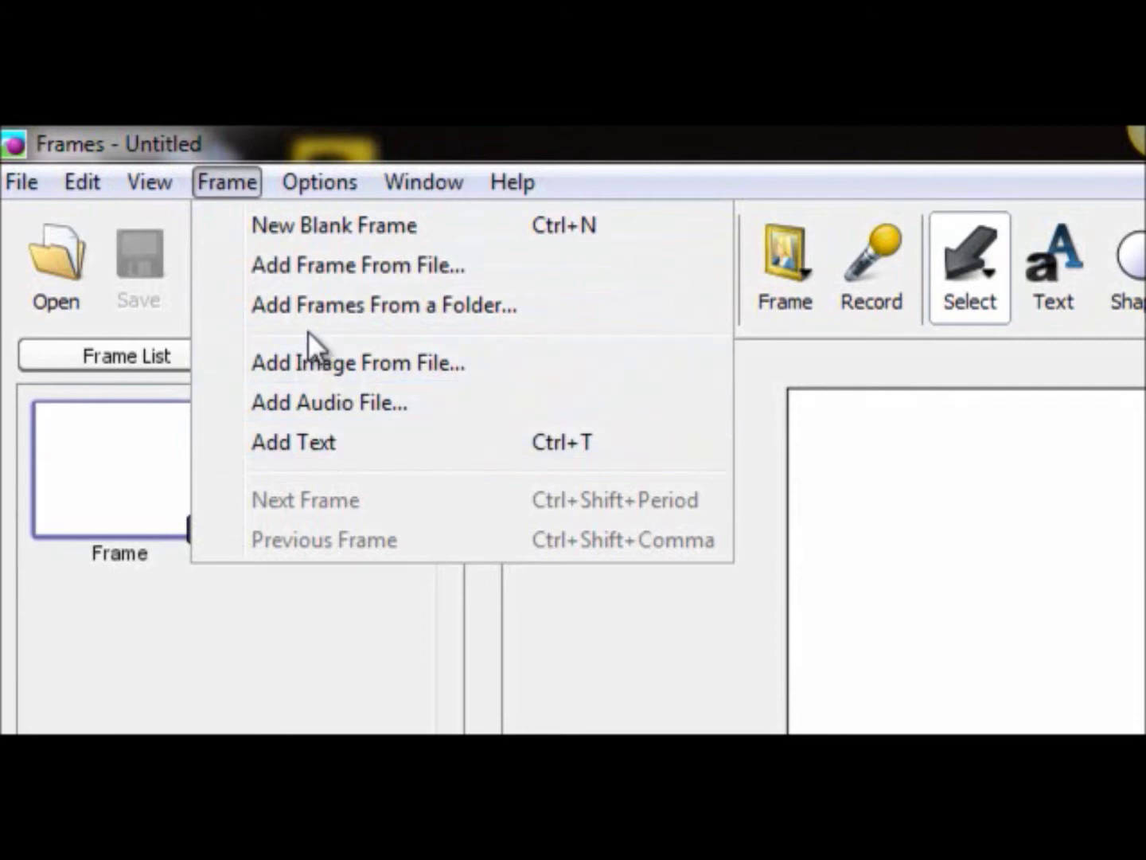
{"action": "left_click", "coordinate": [353, 308]}
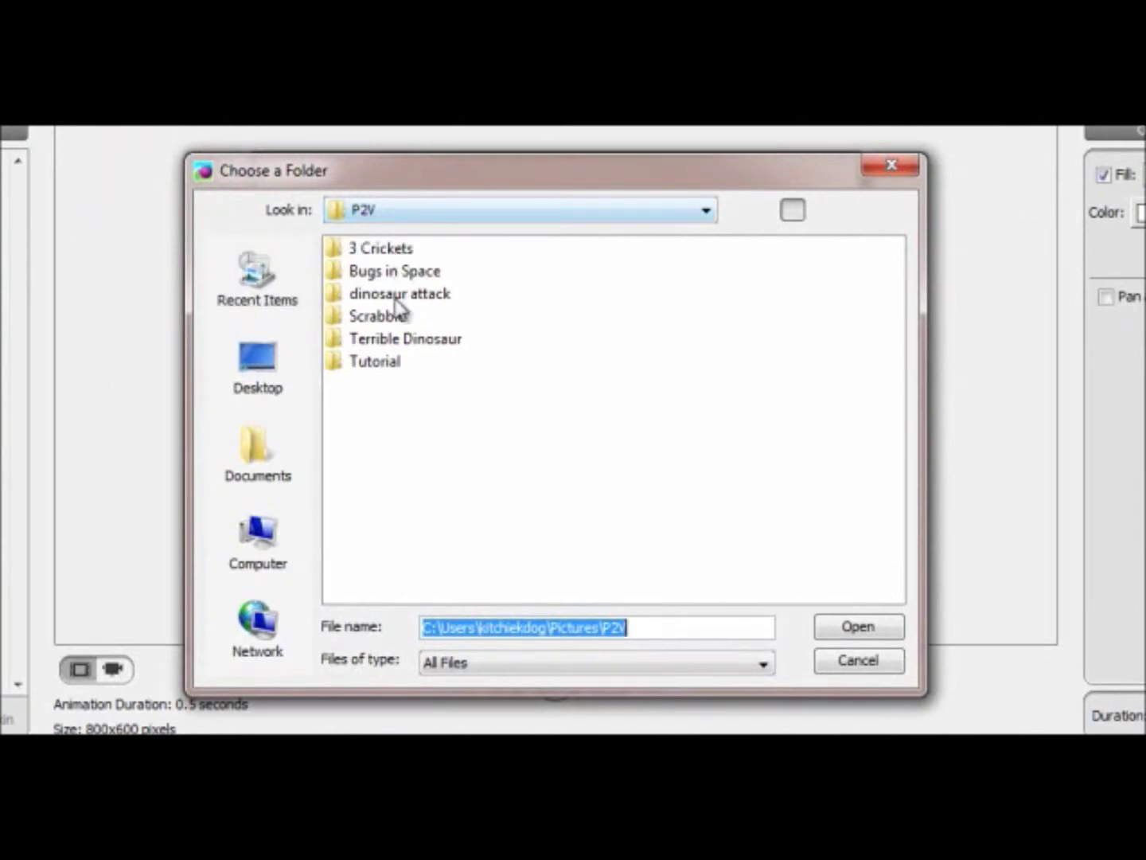
Pick the Scrabble folder in Choose a Folder and load its photos
{"action": "double_click", "coordinate": [382, 319]}
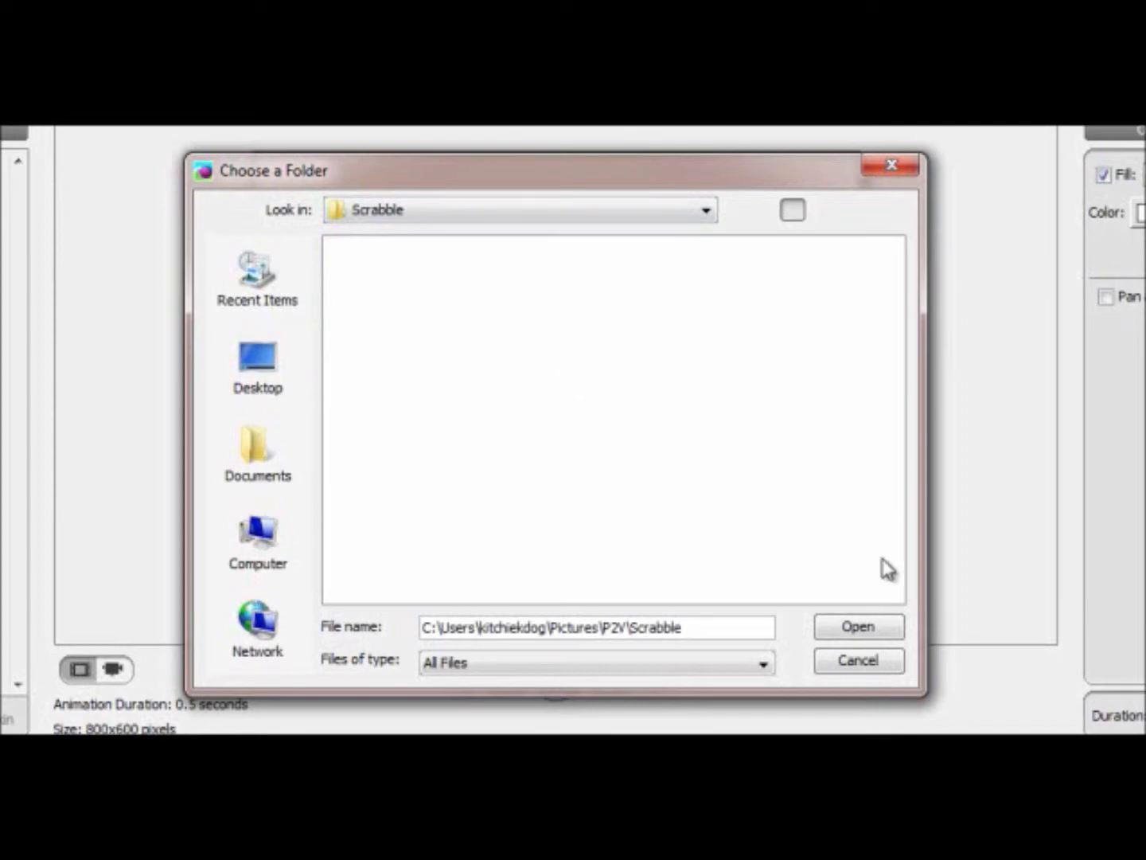
{"action": "left_click", "coordinate": [865, 630]}
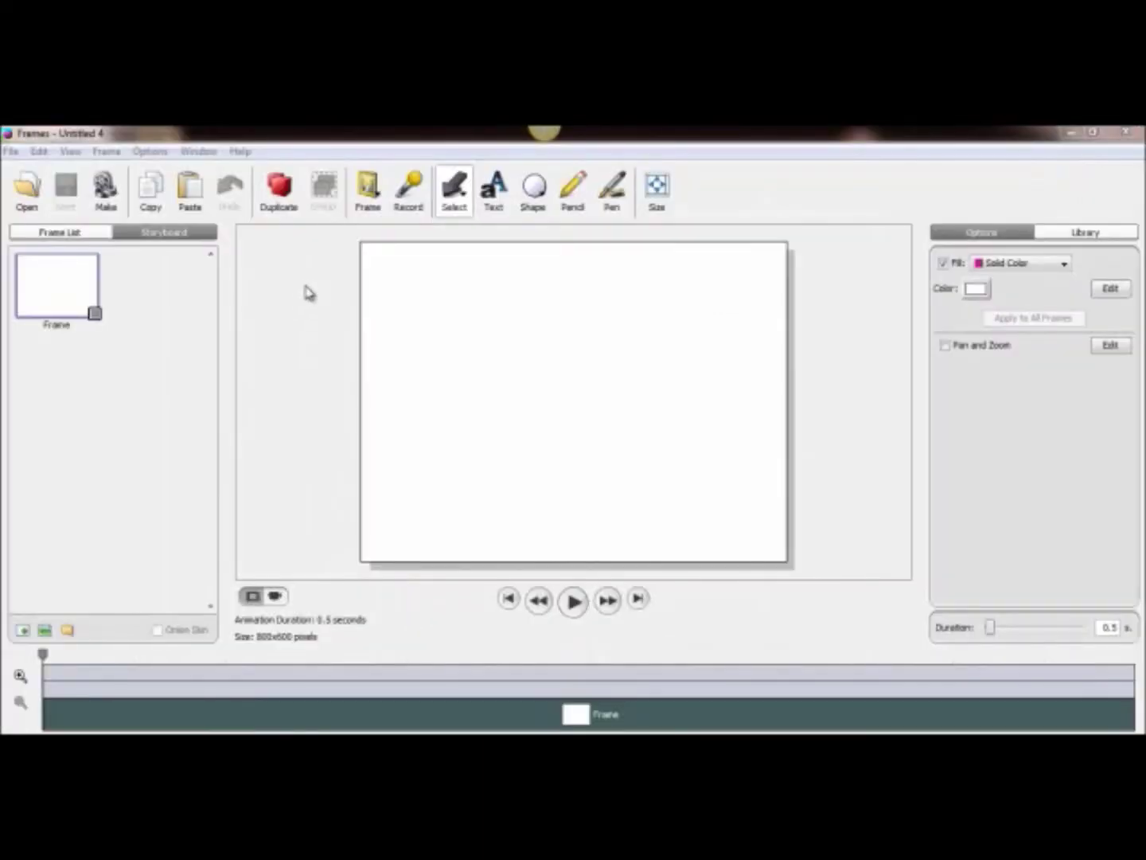
Add the Scrabble photos as frames after the blank frame, making the animation 42.5 seconds
{"action": "left_click", "coordinate": [367, 196]}
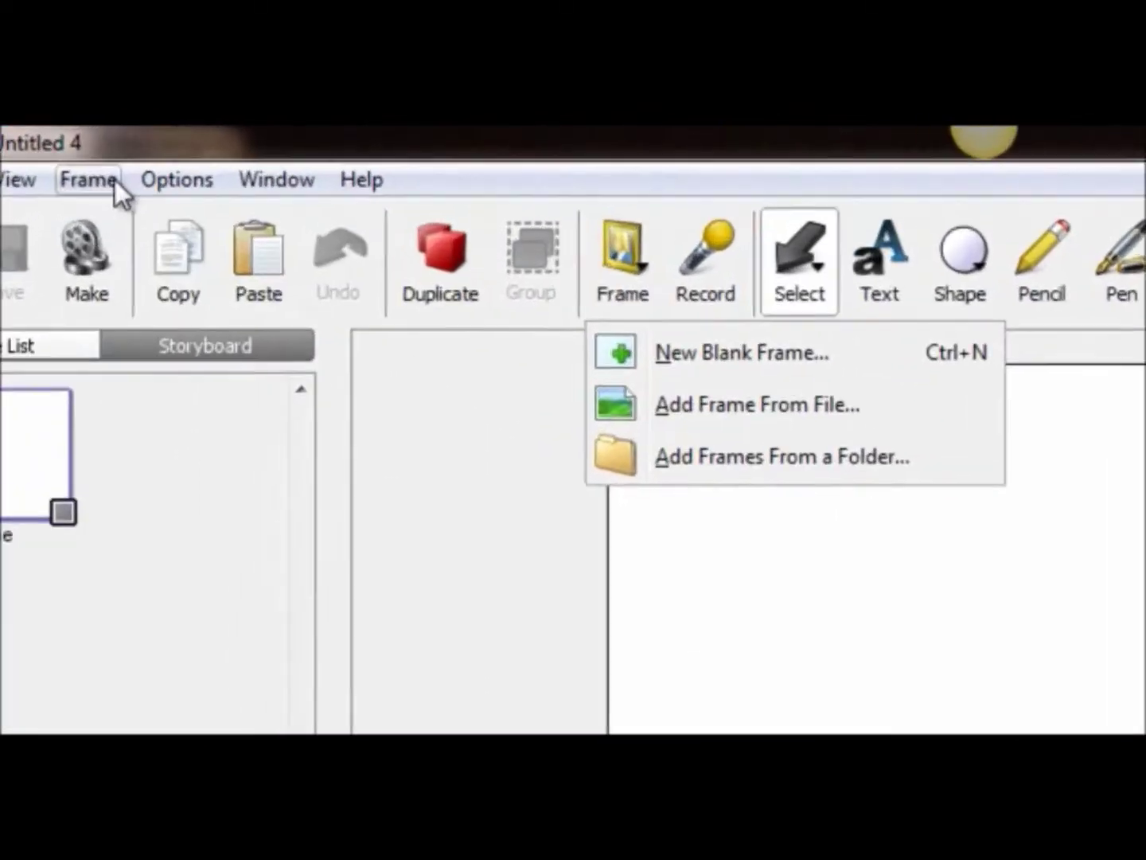
{"action": "left_click", "coordinate": [105, 150]}
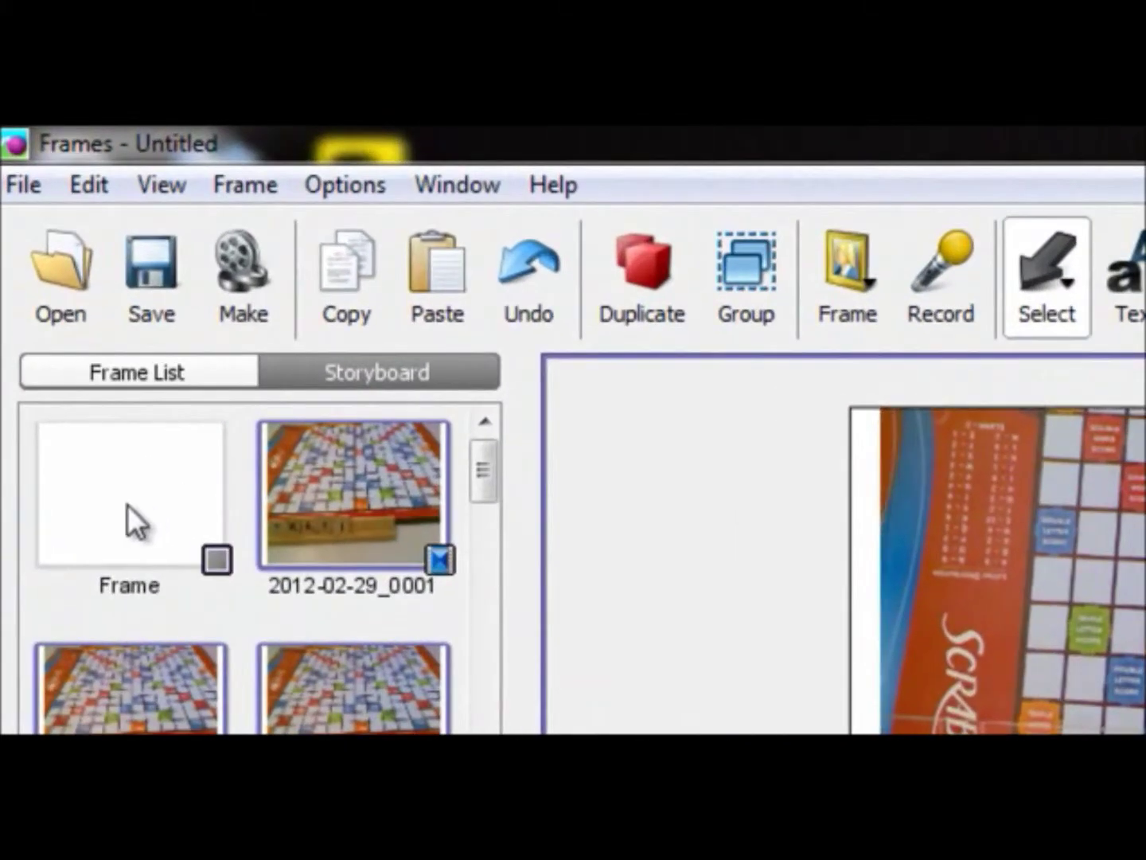
Delete the blank first frame so the animation opens on 2012-02-29_0001 at 42.0 seconds
{"action": "left_click", "coordinate": [97, 488]}
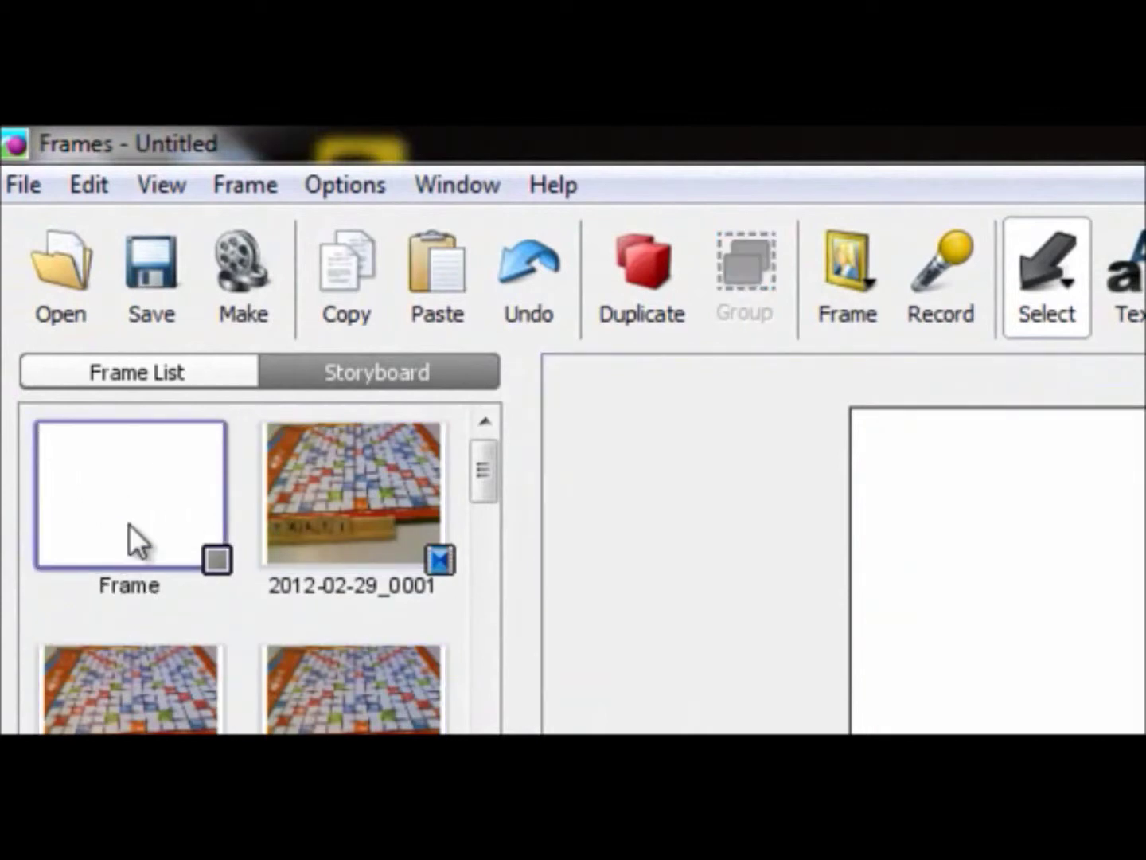
{"action": "key", "text": "Delete"}
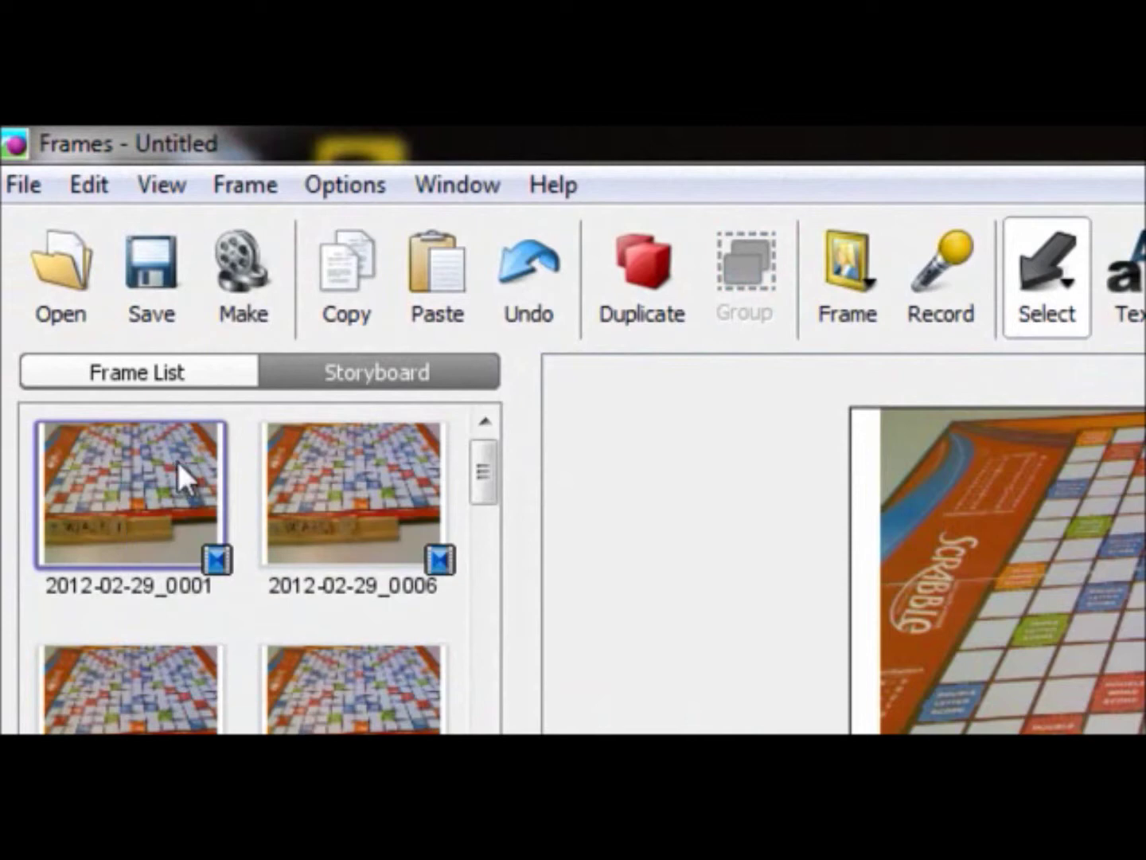
{"action": "left_click", "coordinate": [153, 369]}
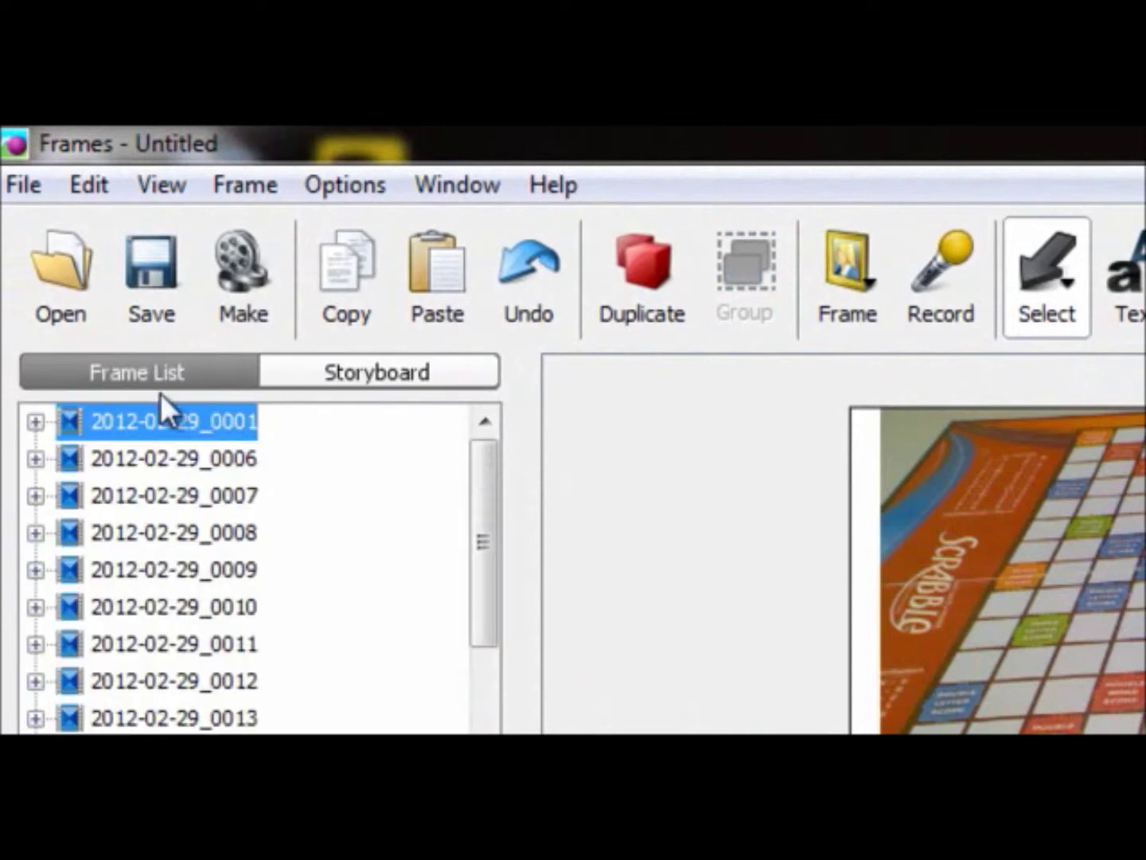
{"action": "left_click", "coordinate": [348, 379]}
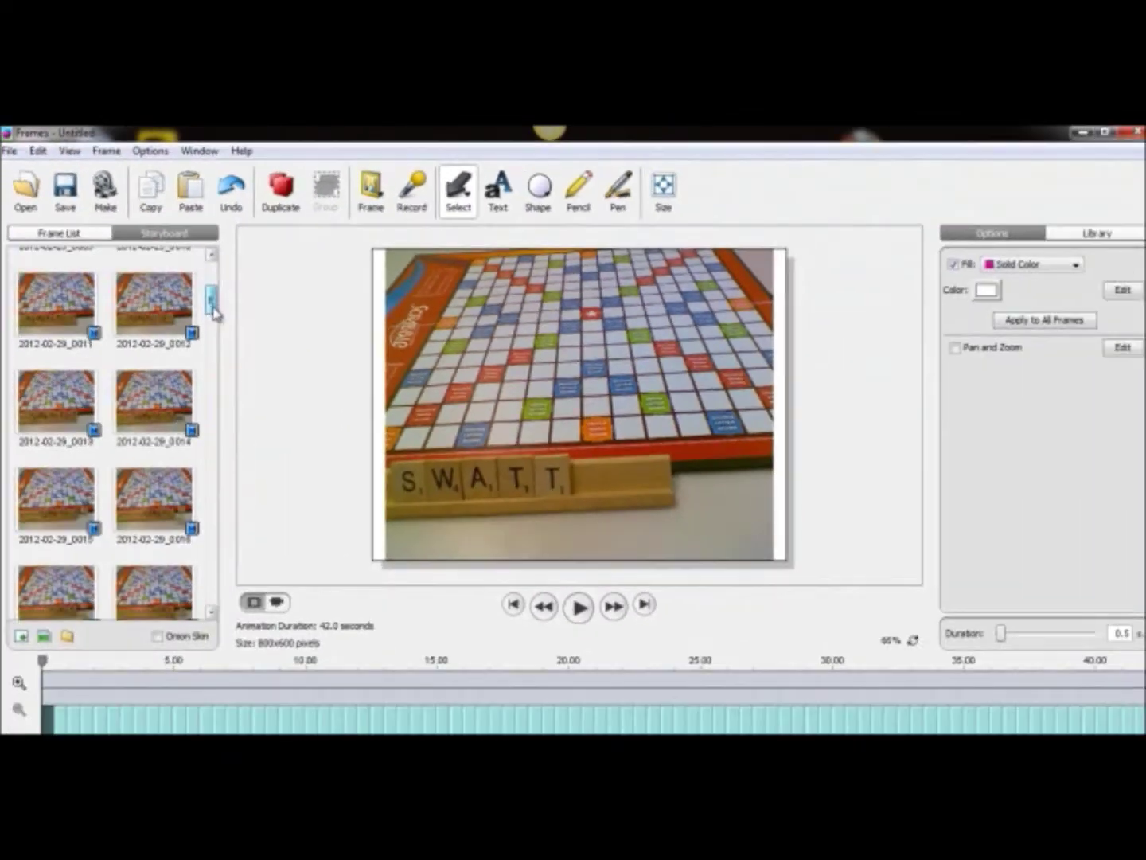
{"action": "left_click_drag", "start_coordinate": [216, 305], "coordinate": [212, 273]}
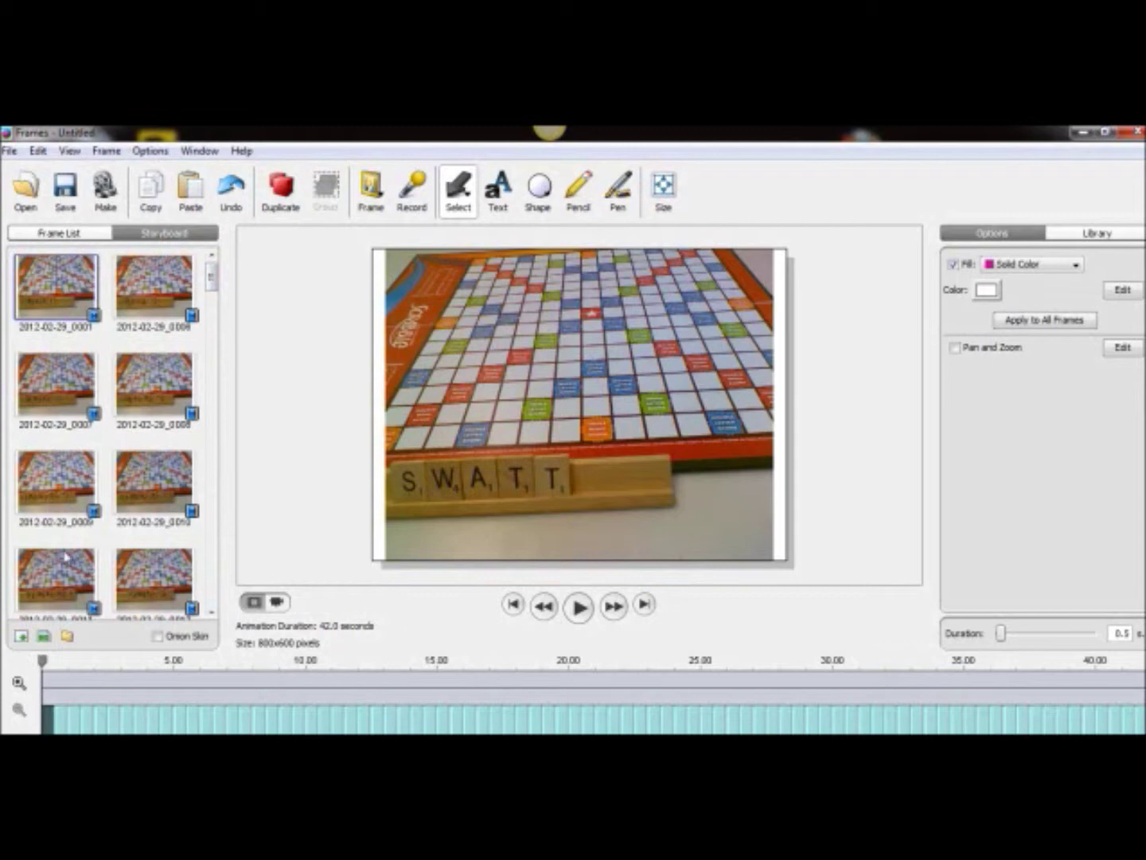
{"action": "left_click", "coordinate": [105, 721]}
{"action": "left_click_drag", "start_coordinate": [163, 732], "coordinate": [390, 728]}
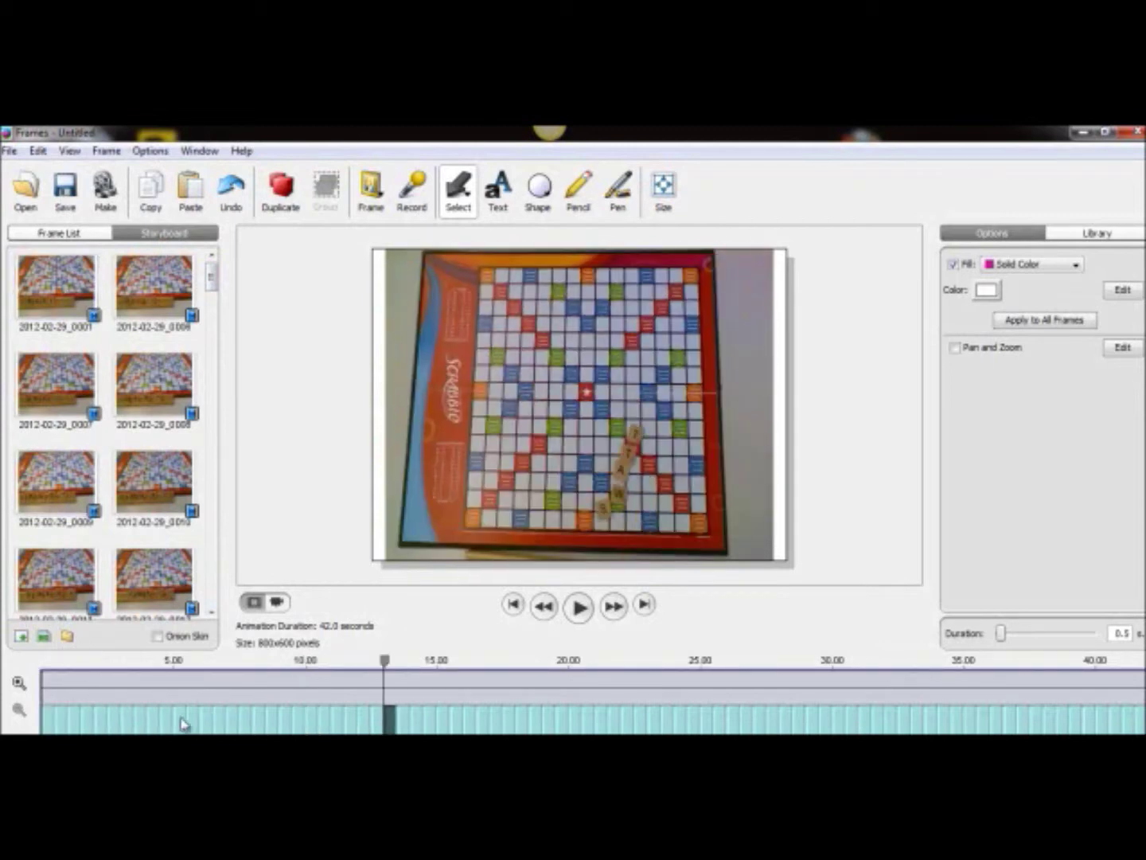
{"action": "left_click", "coordinate": [153, 716]}
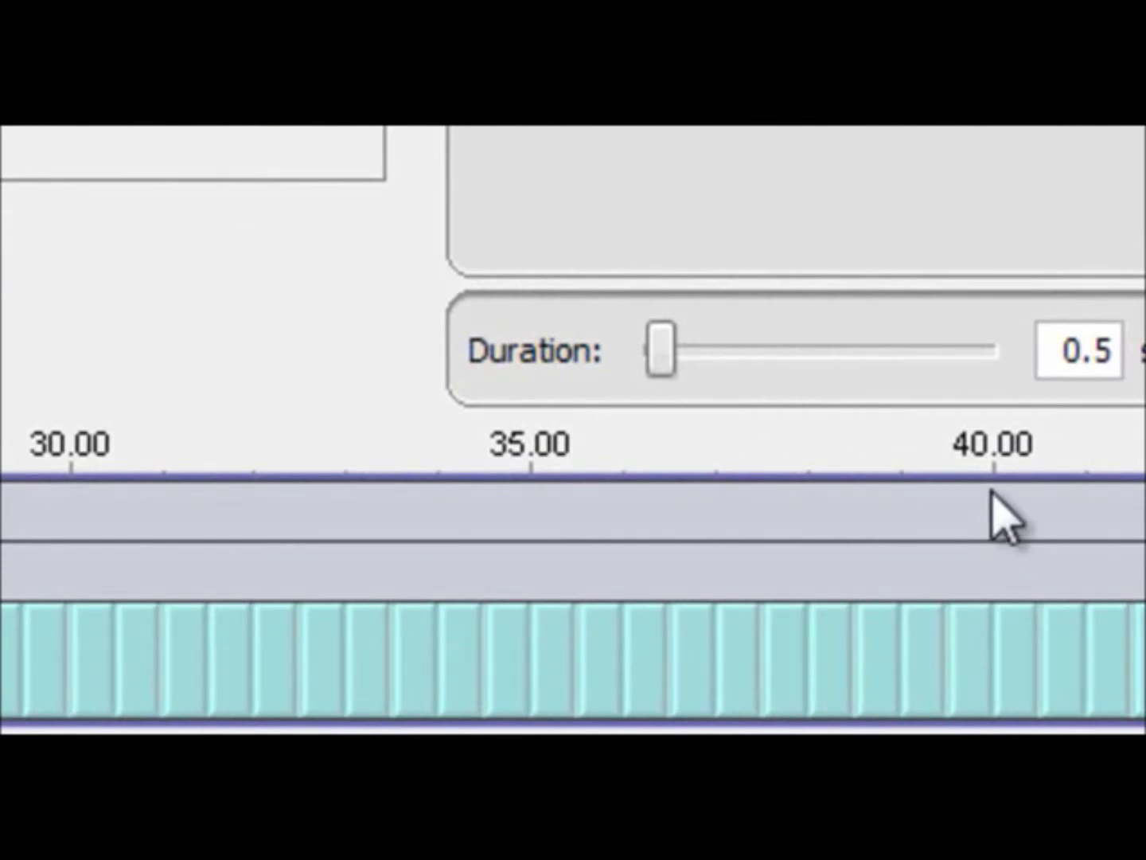
{"action": "left_click", "coordinate": [138, 637]}
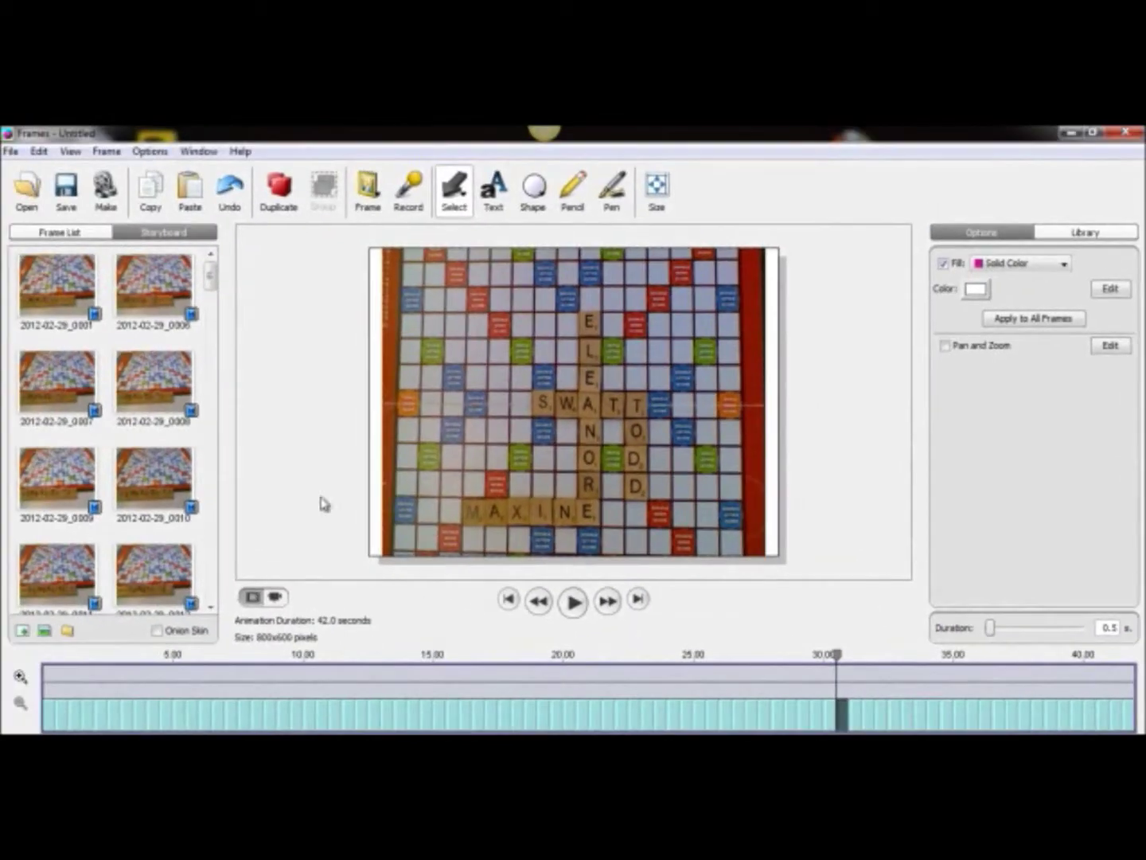
Select frame 2012-02-29_0010 (the SWATT rack) and set its duration to 0.1 seconds
{"action": "left_click", "coordinate": [181, 469]}
{"action": "left_click", "coordinate": [266, 718]}
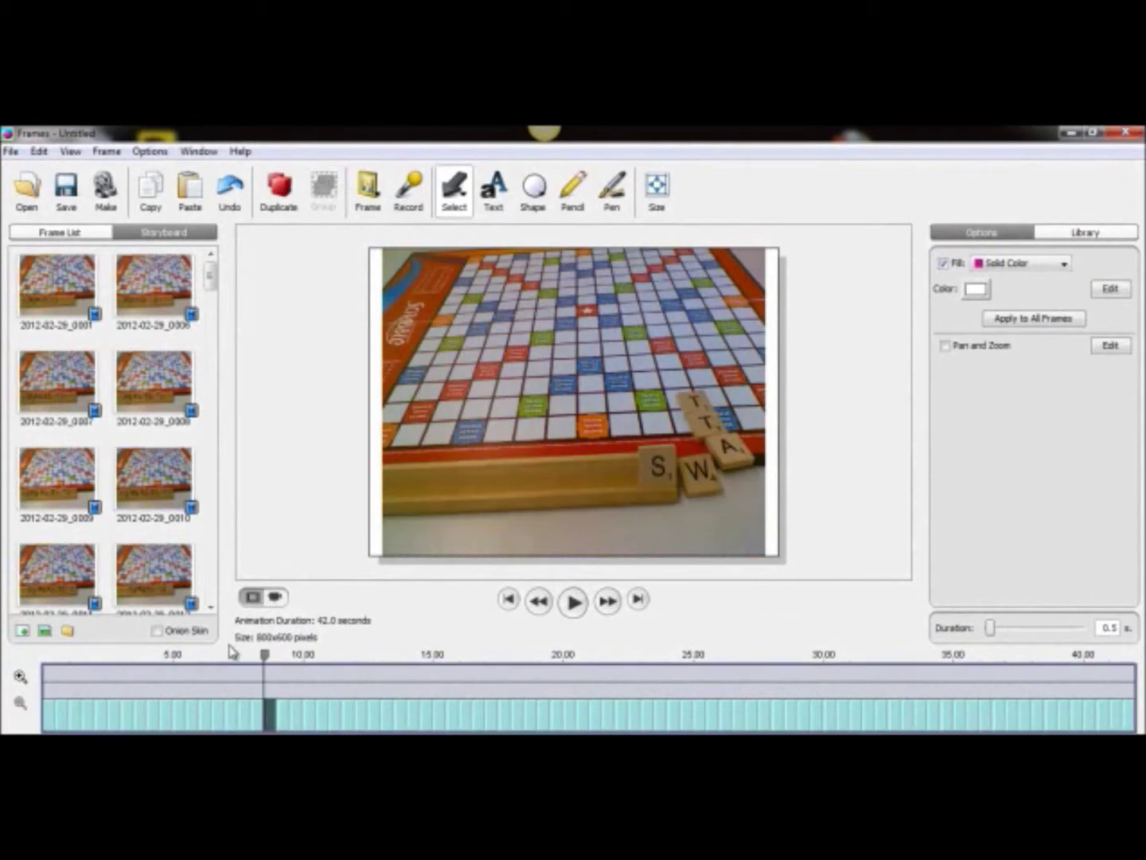
{"action": "left_click", "coordinate": [150, 487]}
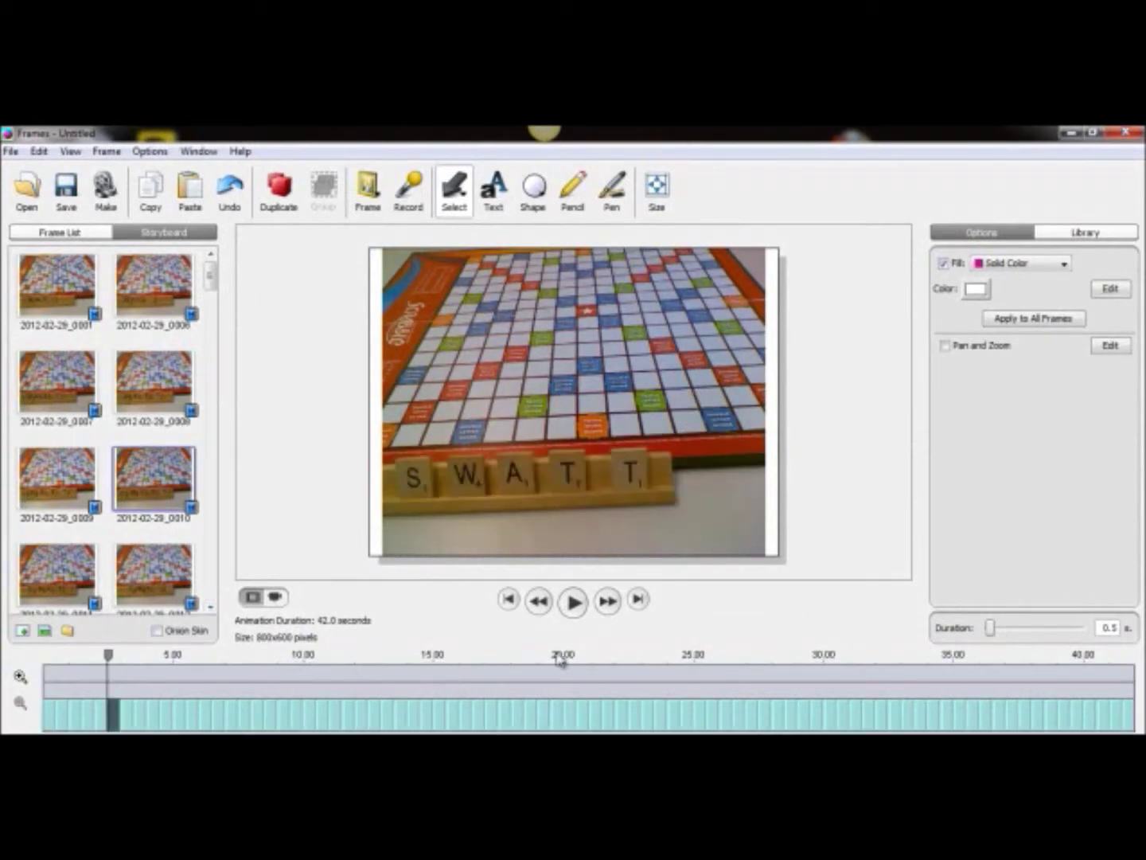
{"action": "left_click_drag", "start_coordinate": [991, 628], "coordinate": [1044, 636]}
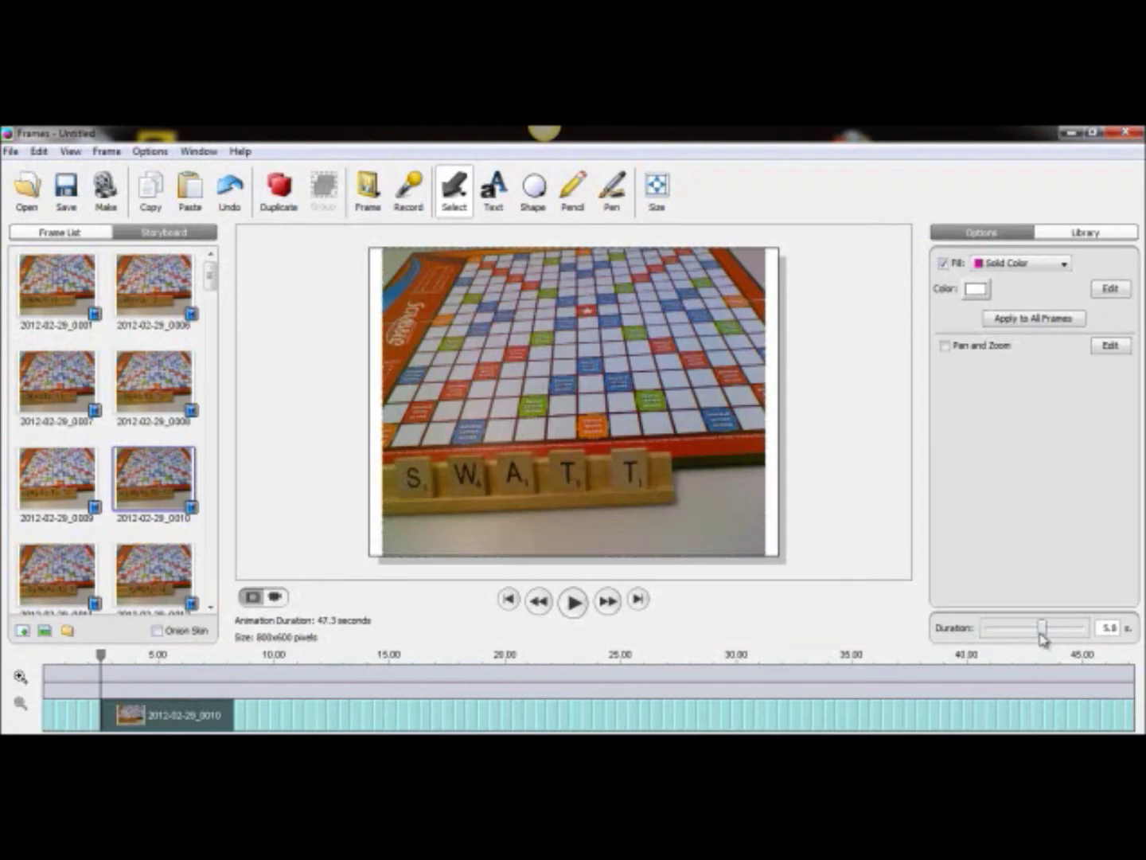
{"action": "left_click_drag", "start_coordinate": [1042, 635], "coordinate": [987, 638]}
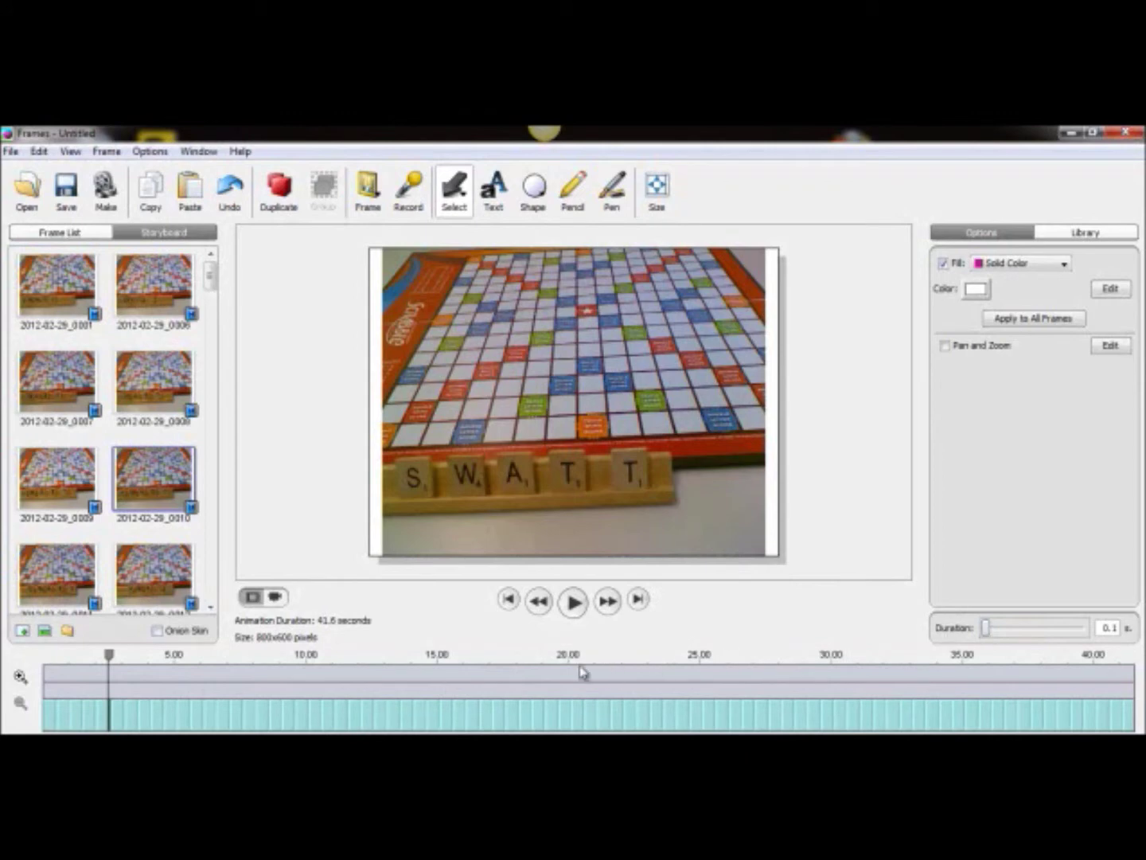
{"action": "left_click", "coordinate": [574, 356]}
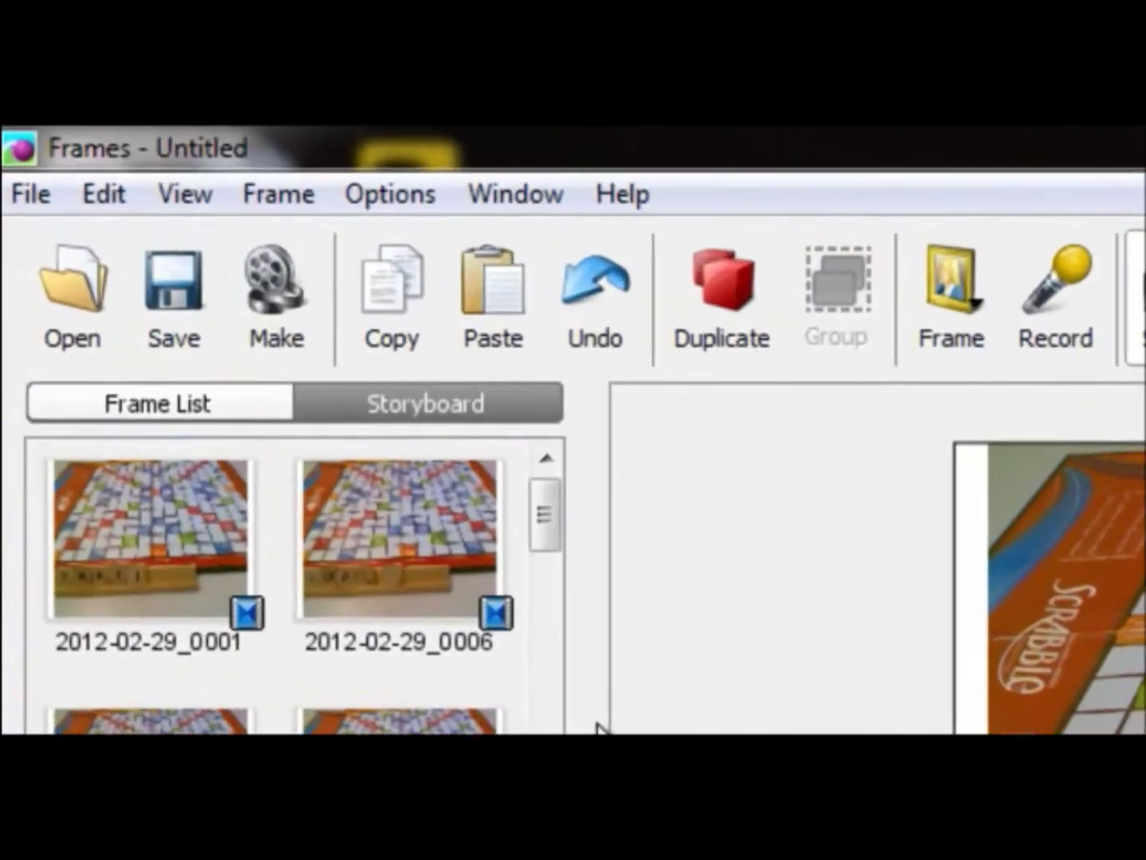
Select all frames and set their duration to 0.2 seconds, totalling 16.8 seconds
{"action": "left_click", "coordinate": [112, 203]}
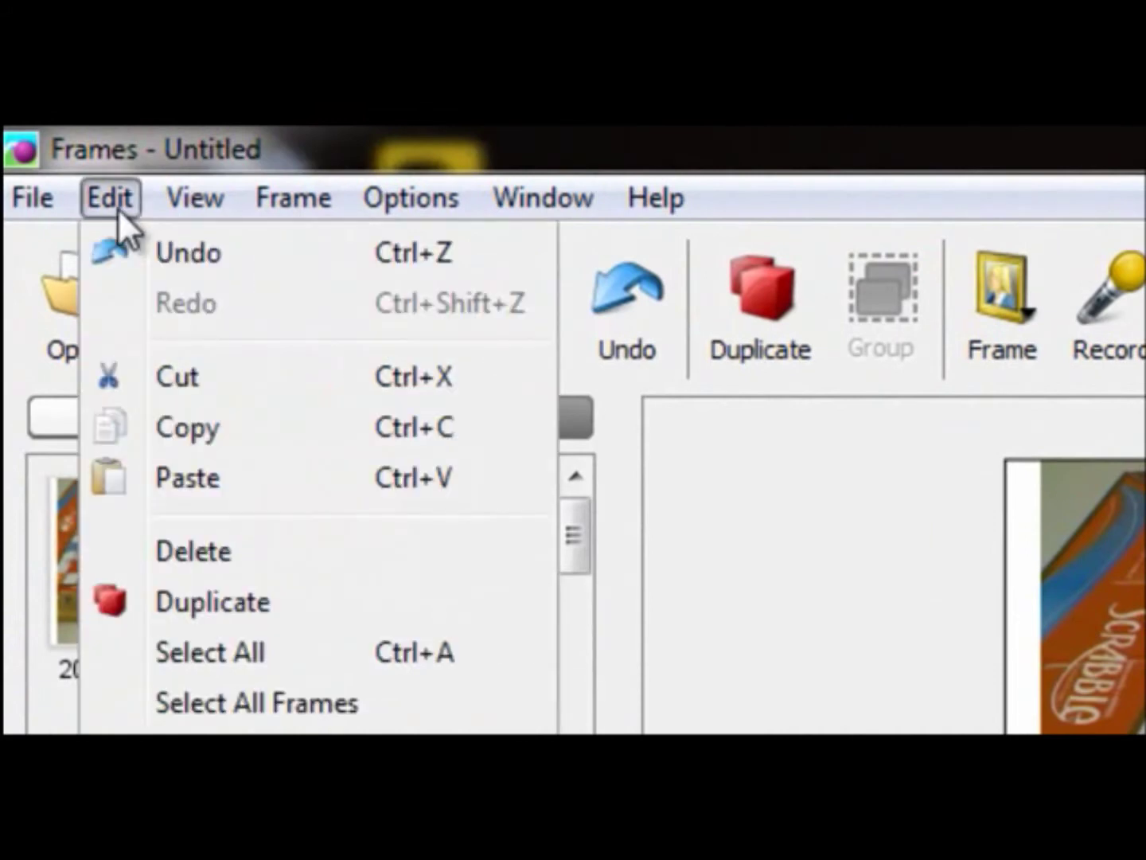
{"action": "left_click", "coordinate": [298, 704]}
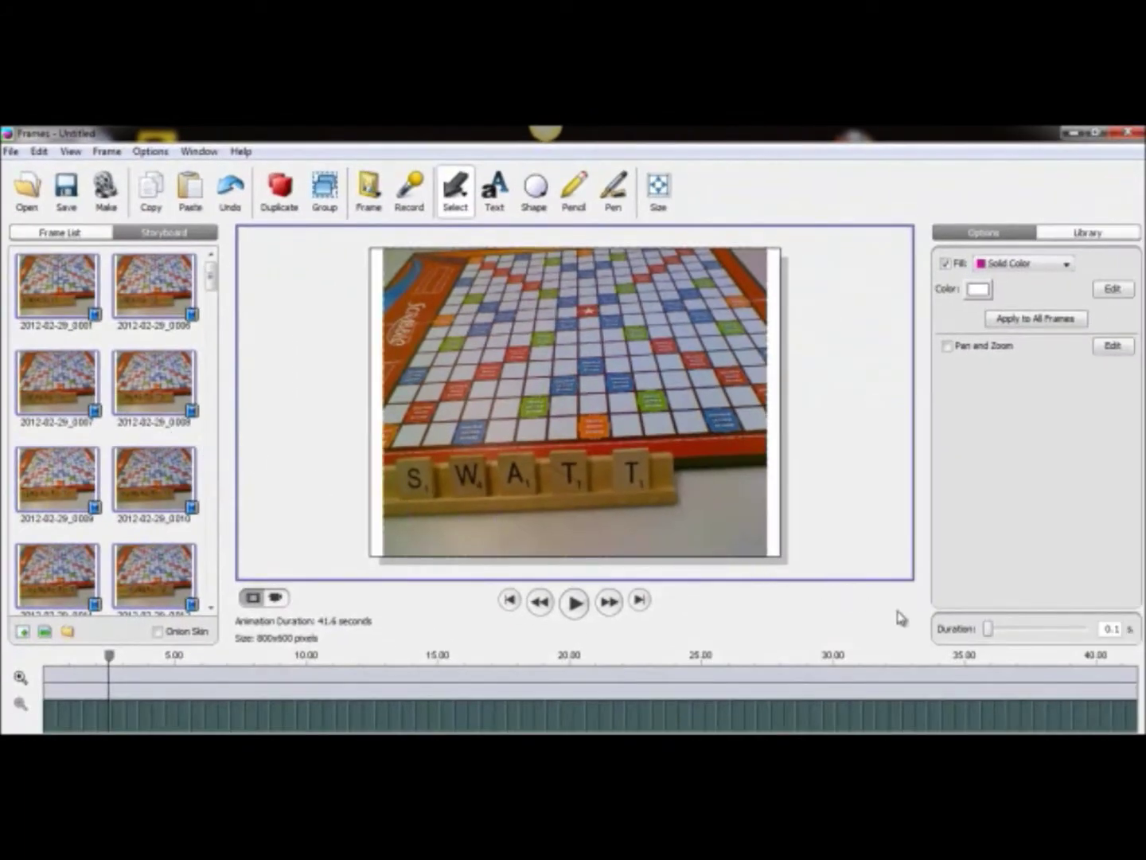
{"action": "left_click", "coordinate": [989, 634]}
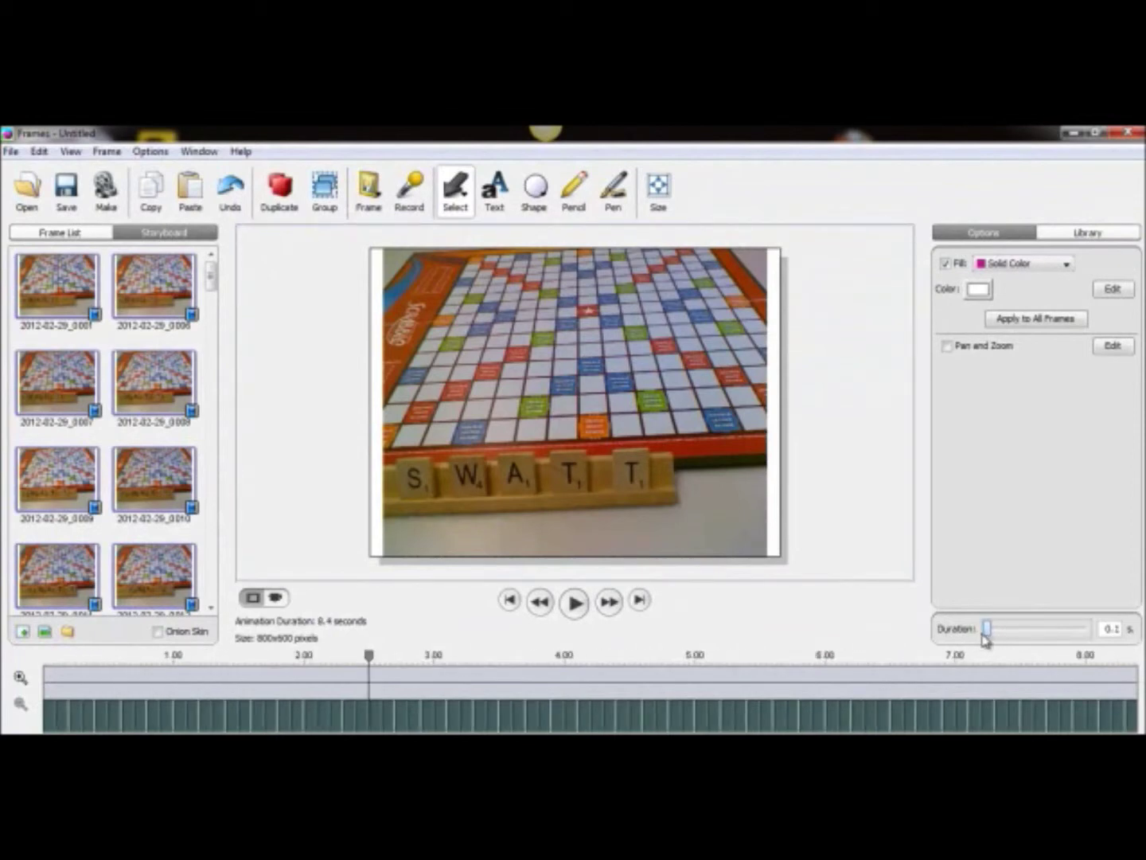
{"action": "left_click_drag", "start_coordinate": [990, 638], "coordinate": [991, 634]}
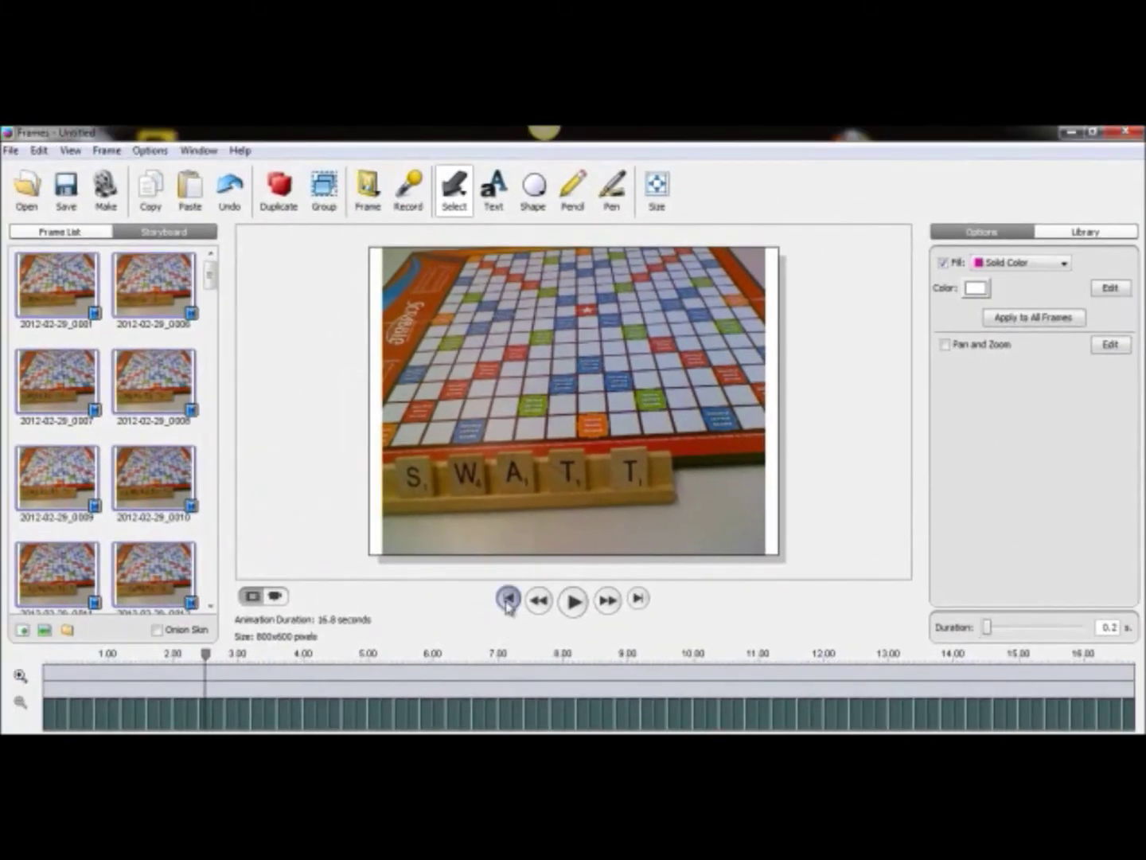
Play the 16.8-second animation from the start, stop it, and rewind to the first frame
{"action": "left_click", "coordinate": [507, 605]}
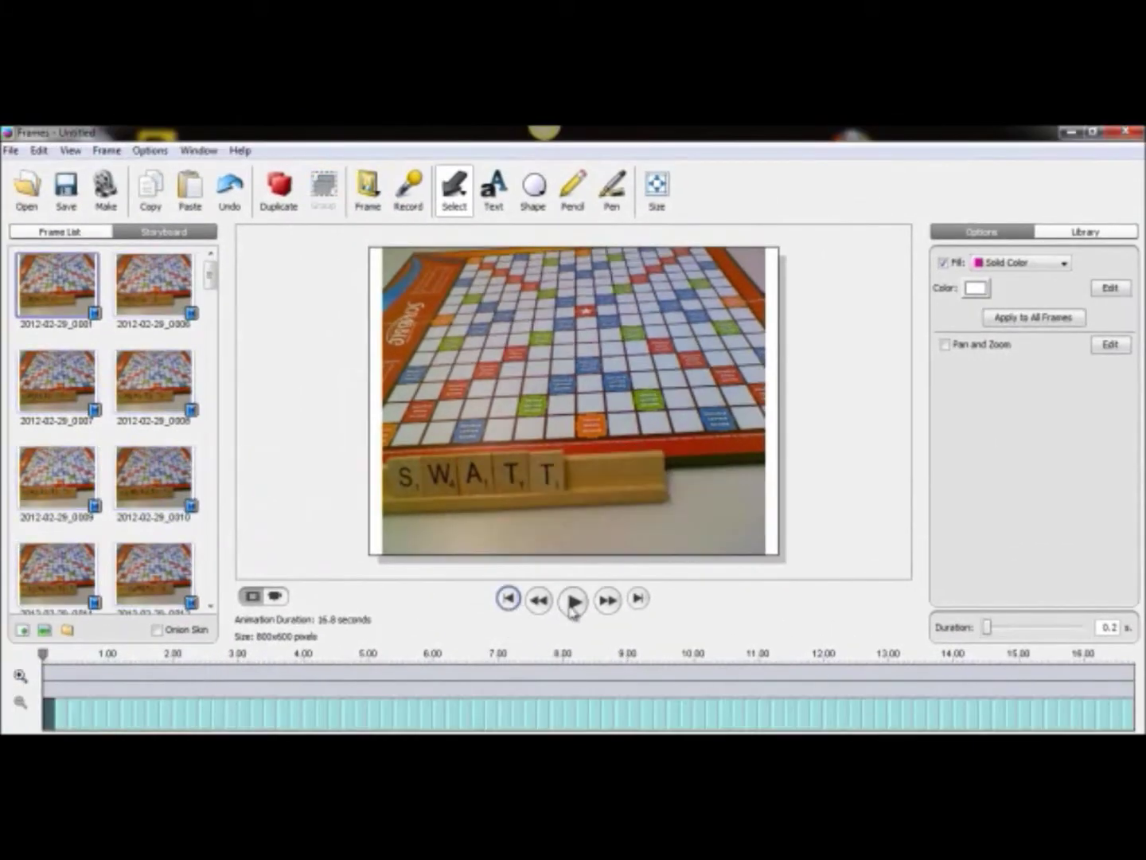
{"action": "left_click", "coordinate": [571, 602]}
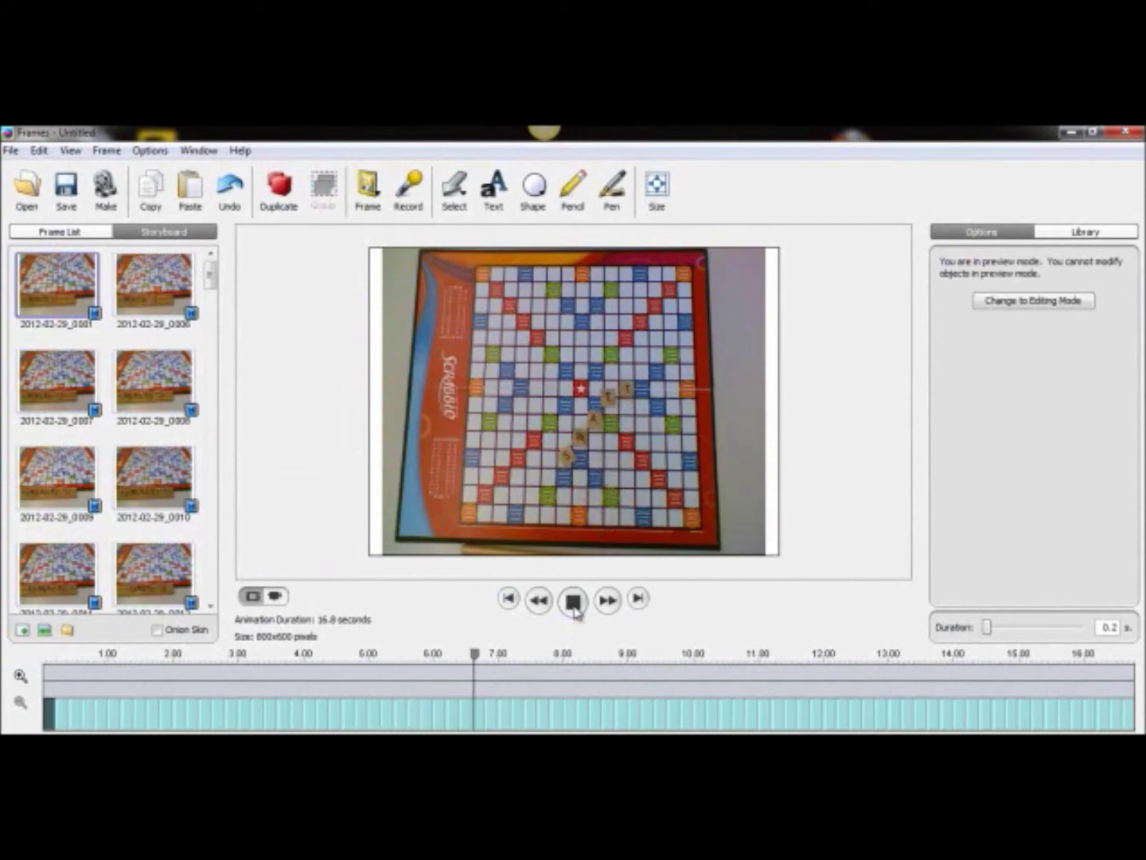
{"action": "left_click", "coordinate": [573, 603]}
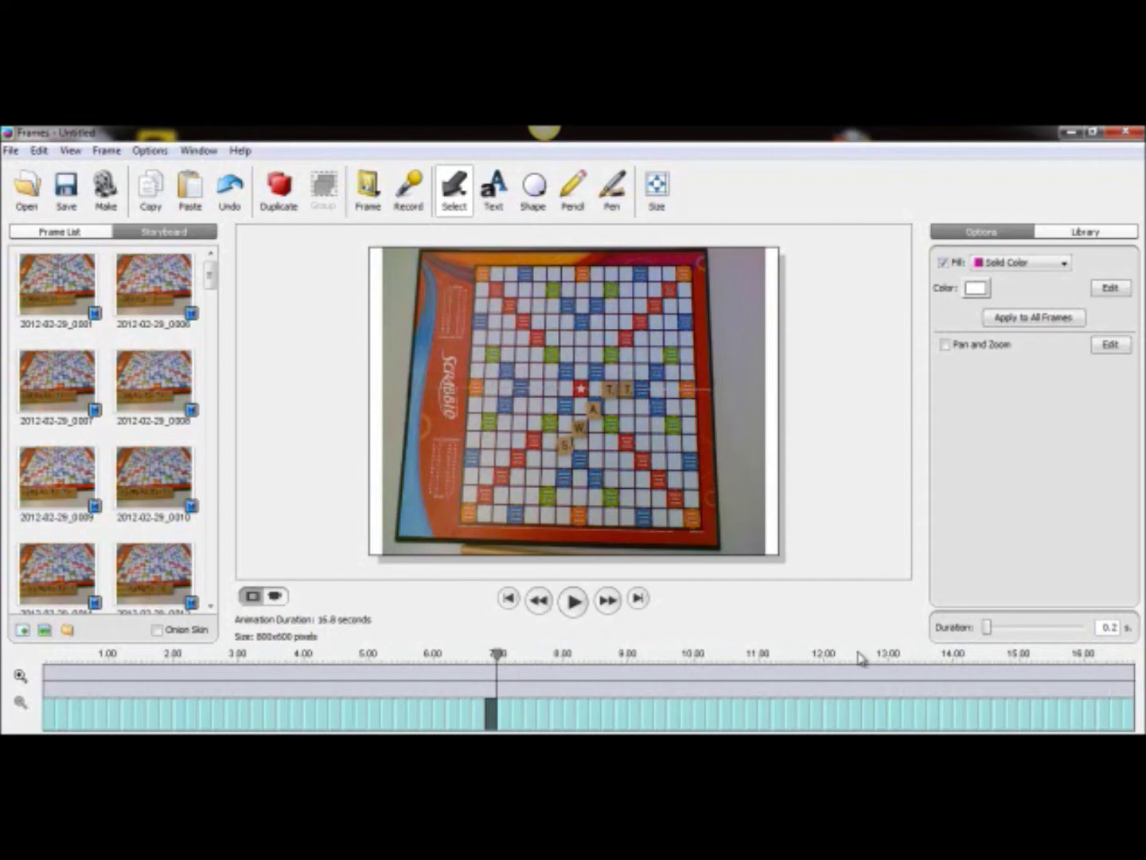
{"action": "left_click", "coordinate": [508, 598]}
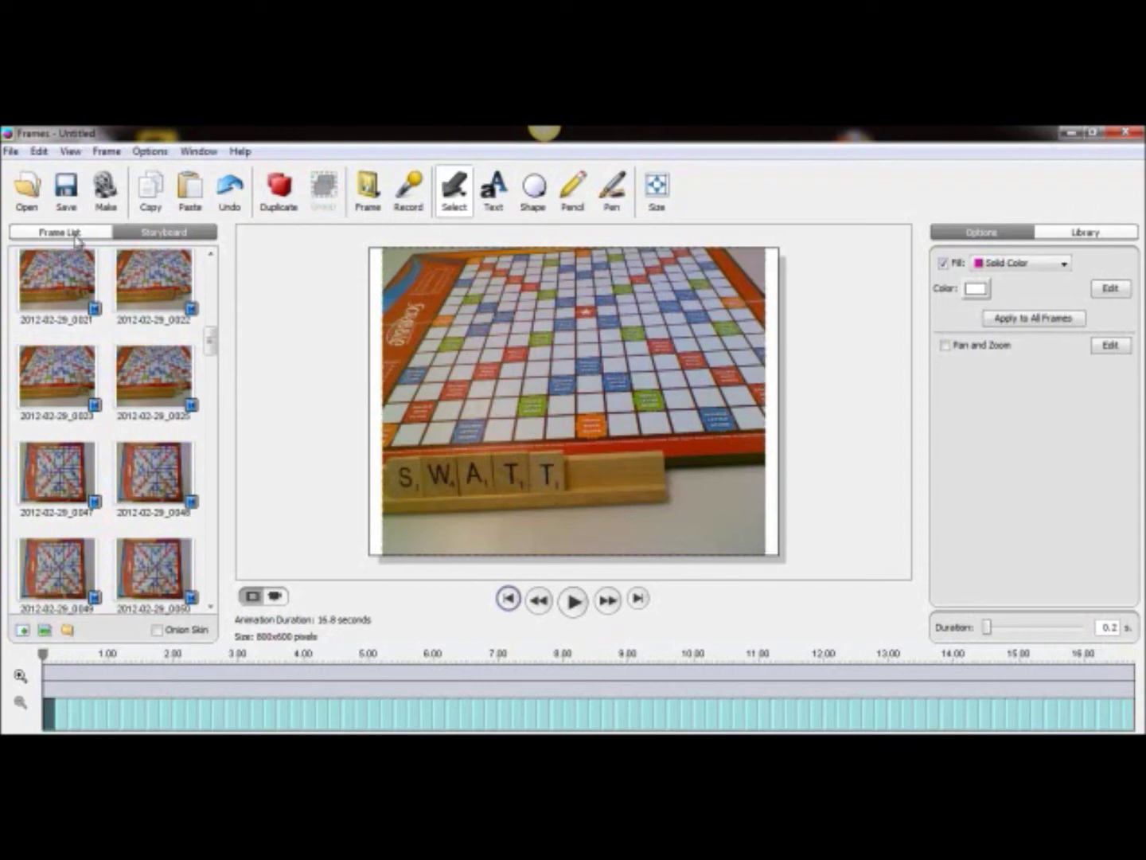
Select all frames and cut their duration to 0.1 seconds, making the animation 8.4 seconds
{"action": "left_click", "coordinate": [45, 153]}
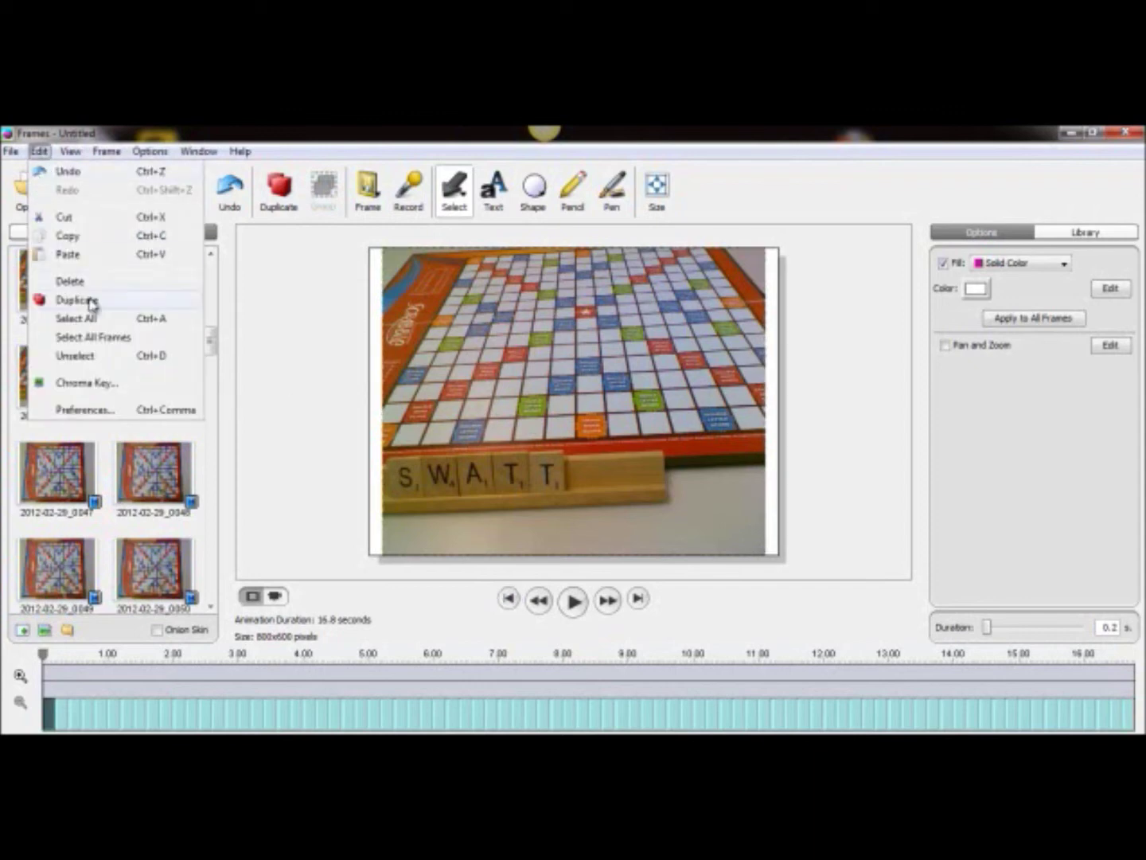
{"action": "left_click", "coordinate": [110, 338]}
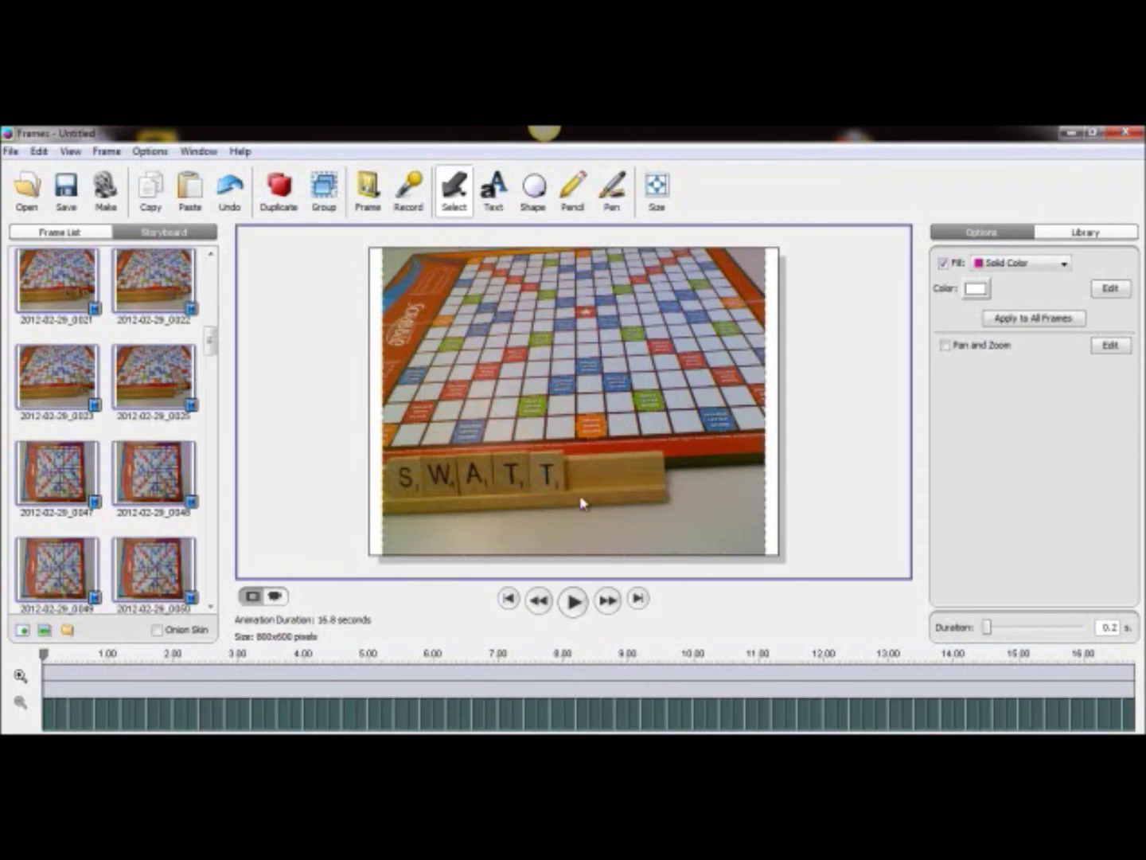
{"action": "left_click_drag", "start_coordinate": [992, 629], "coordinate": [986, 629]}
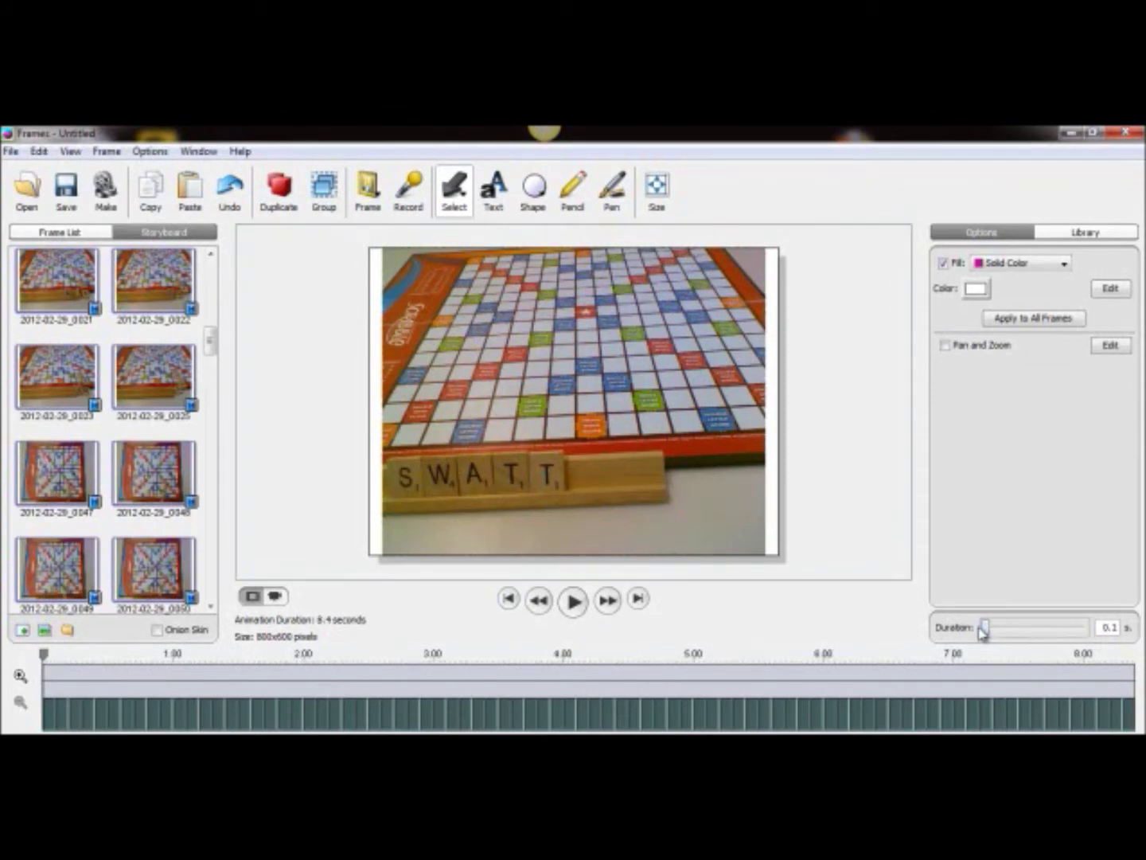
Play the 8.4-second animation from the first frame, then stop it
{"action": "left_click", "coordinate": [507, 598]}
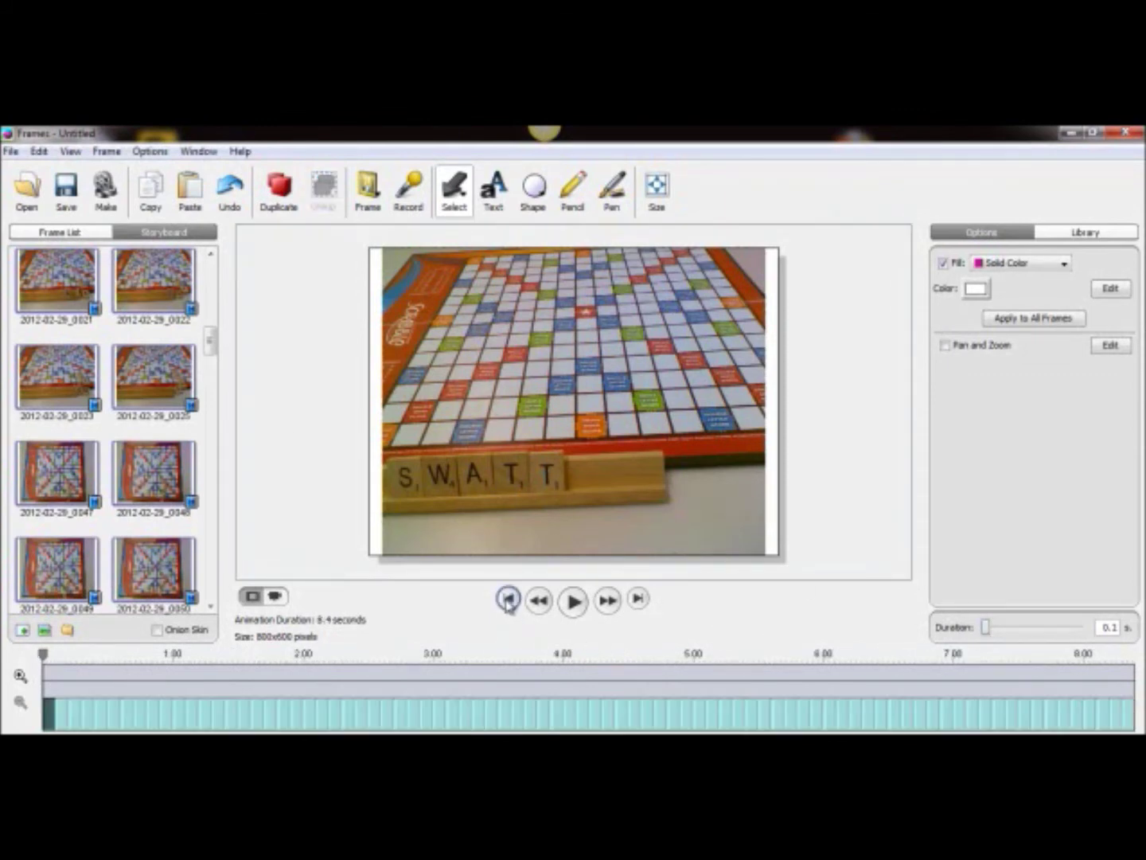
{"action": "left_click", "coordinate": [574, 603]}
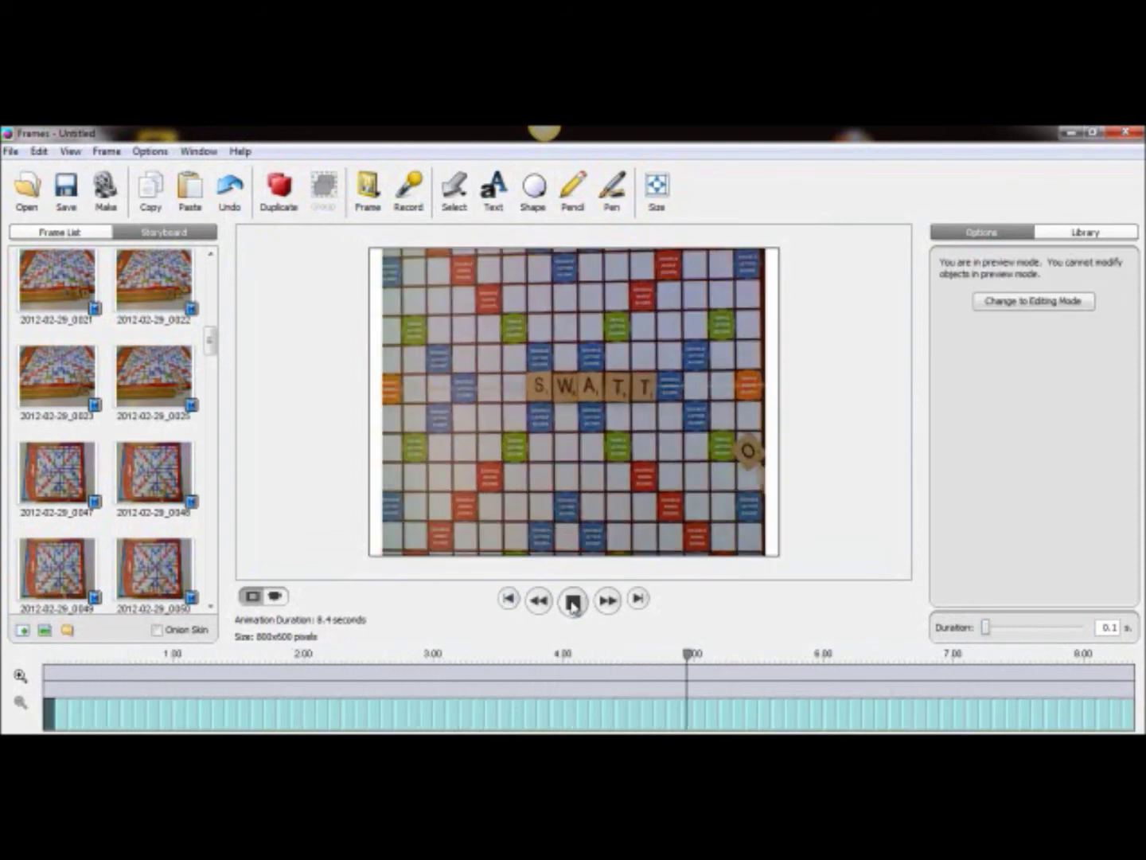
{"action": "left_click", "coordinate": [574, 602]}
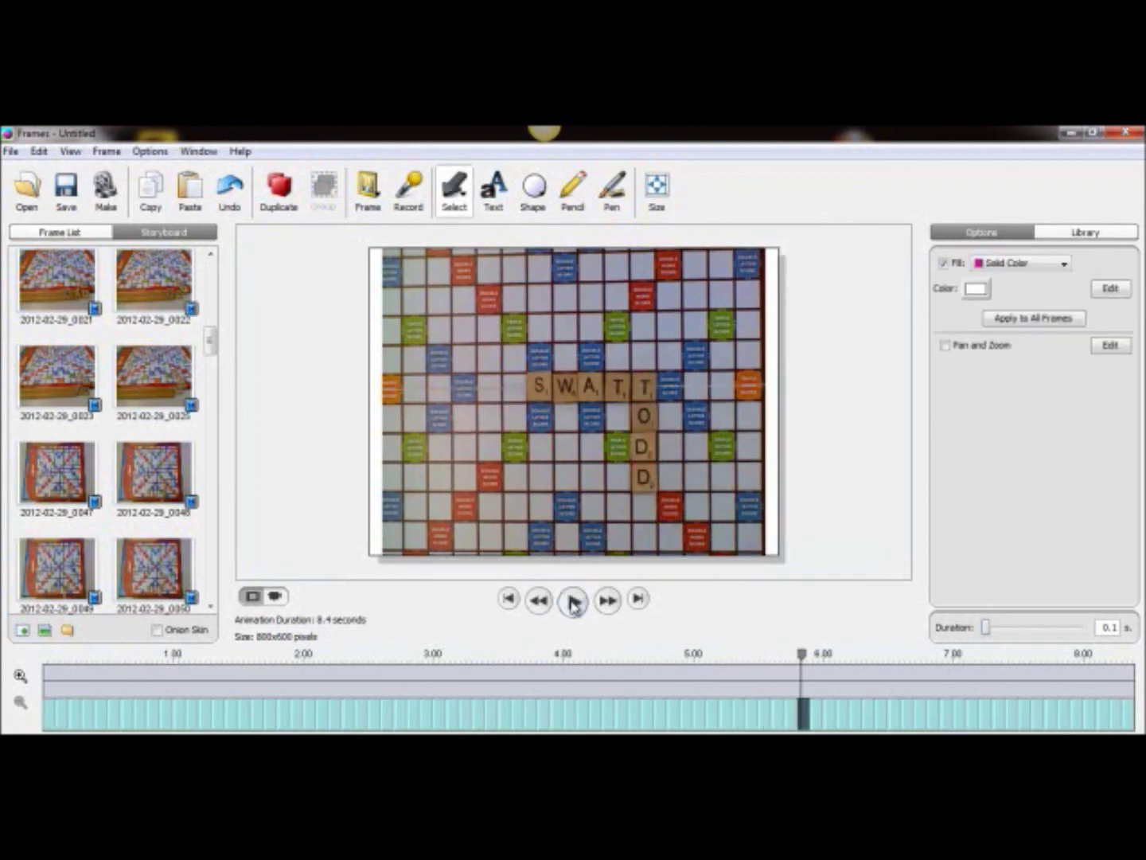